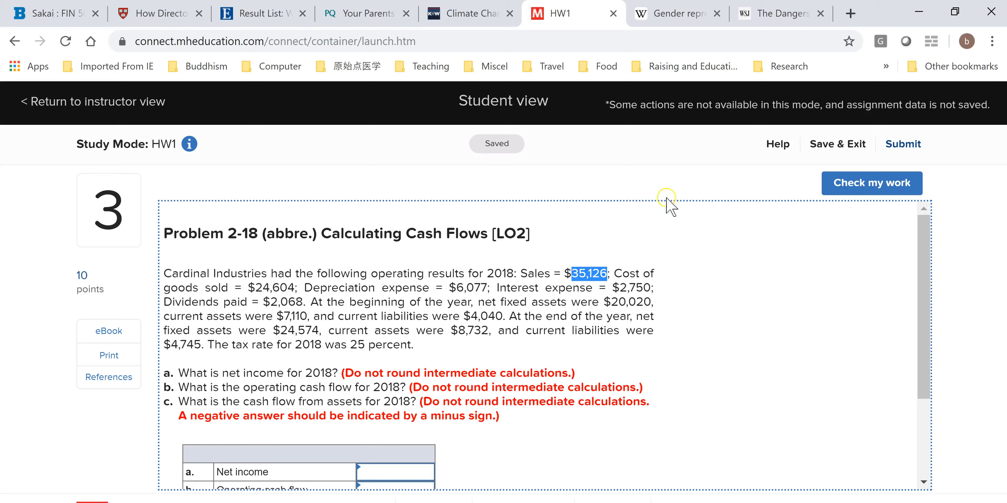
Copy the cost of goods sold amount, 24,604, from the HW1 problem into cell B2 of the Excel workbook
drag(255, 288, 297, 292)
key(ctrl+c)
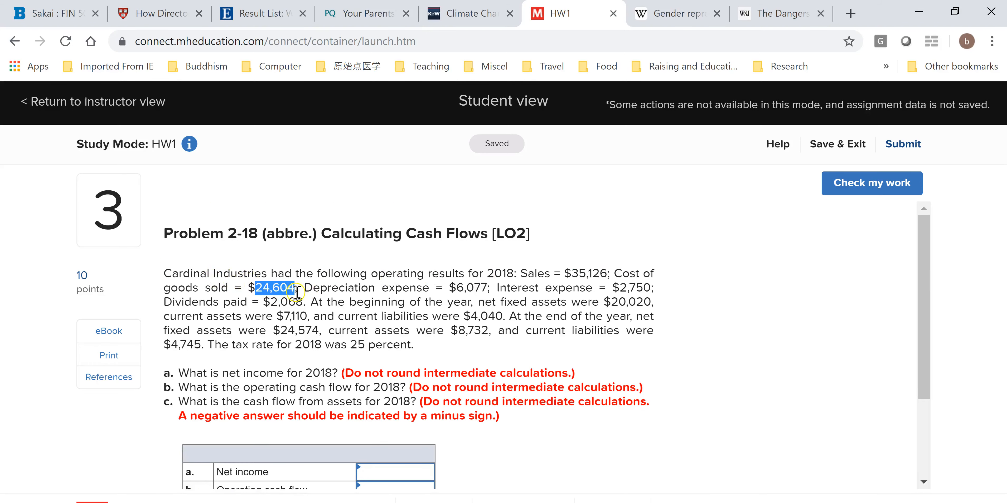
key(alt+Tab)
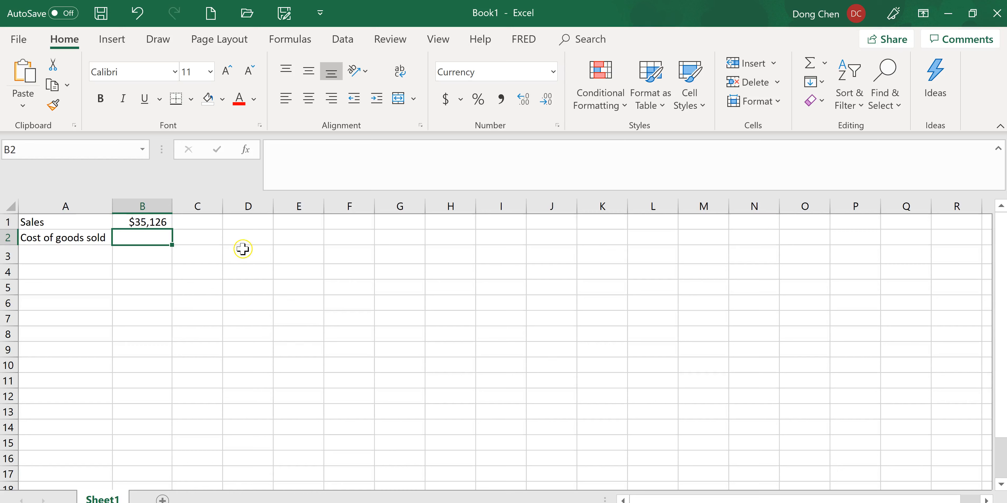
click(302, 168)
key(ctrl+v)
key(Return)
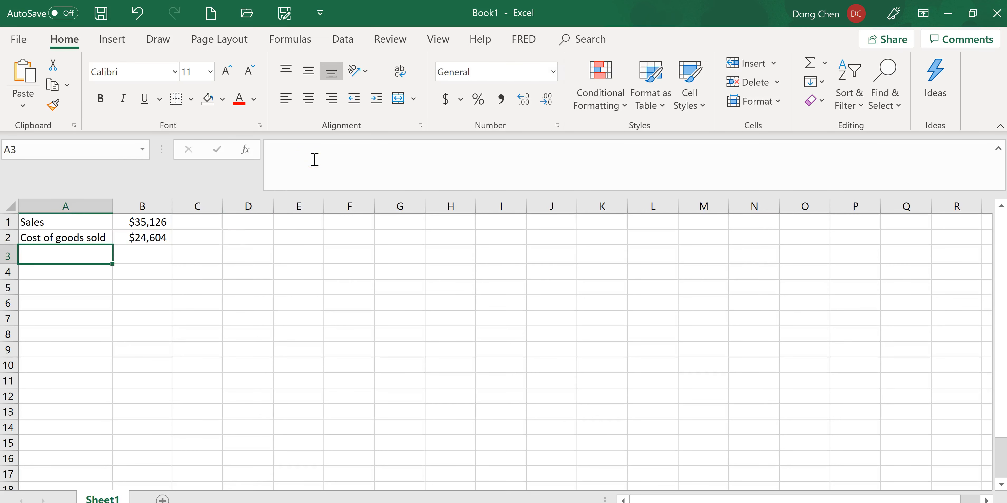
Label A3 as Dep and enter the depreciation expense of 6,077 from the problem in B3
text(Dep)
key(Tab)
click(348, 157)
text(6,077)
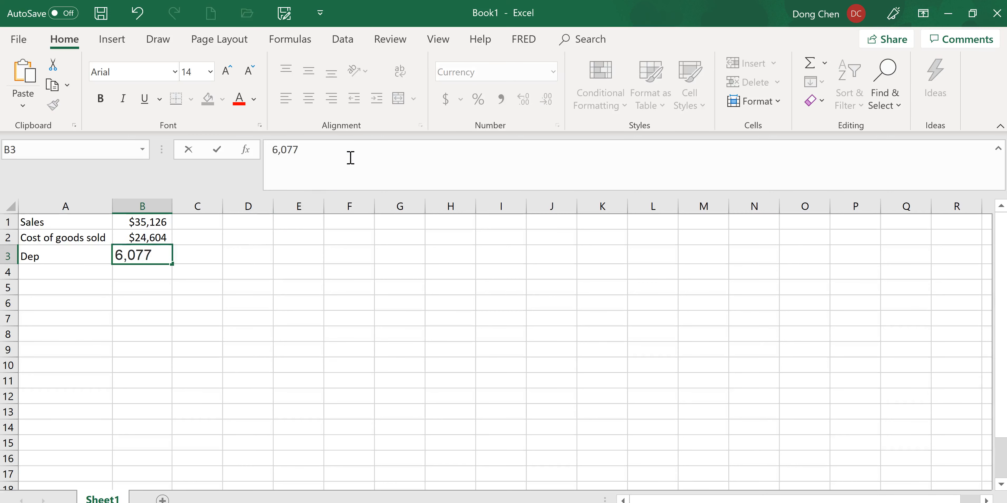
key(Return)
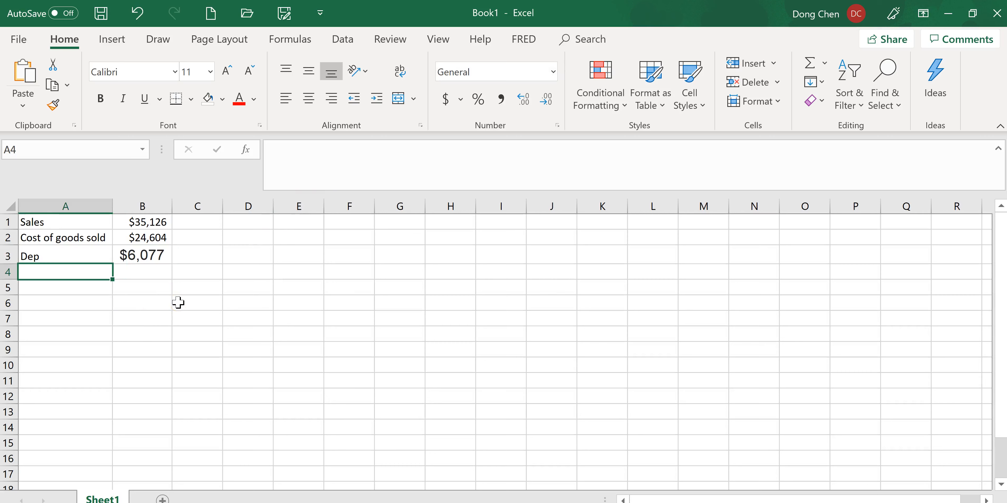
Label A4 as EBIT and calculate it in B4 with the formula =B1-B2-B3
text(EBIT)
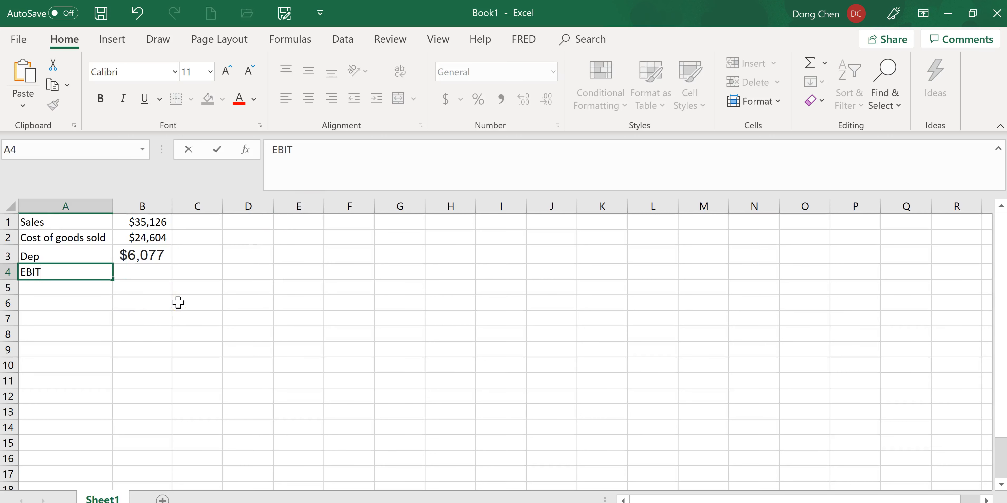
key(Tab)
text(=)
click(131, 222)
text(-)
click(171, 238)
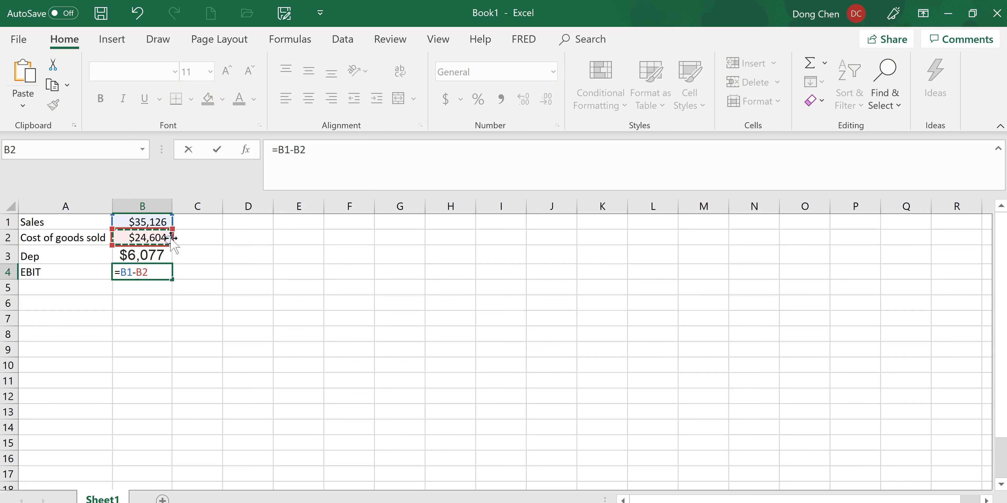
text(-)
click(156, 256)
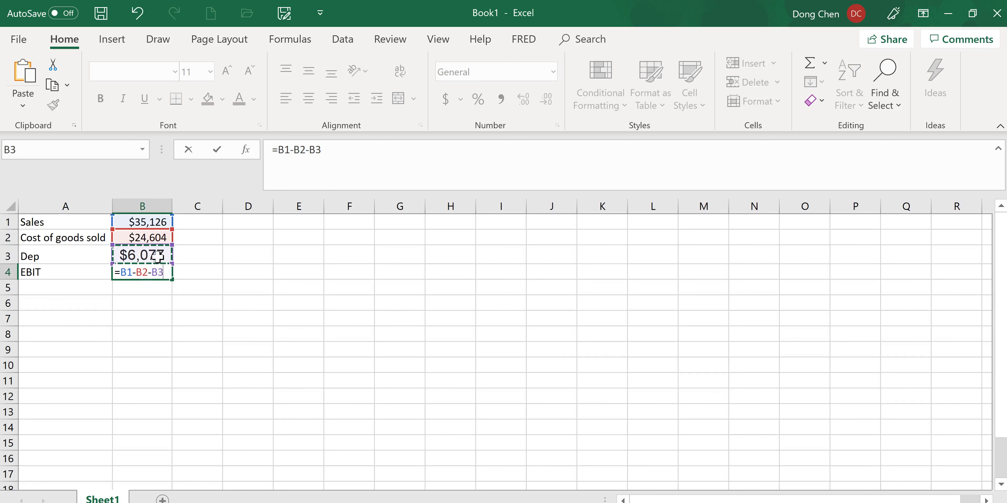
key(Return)
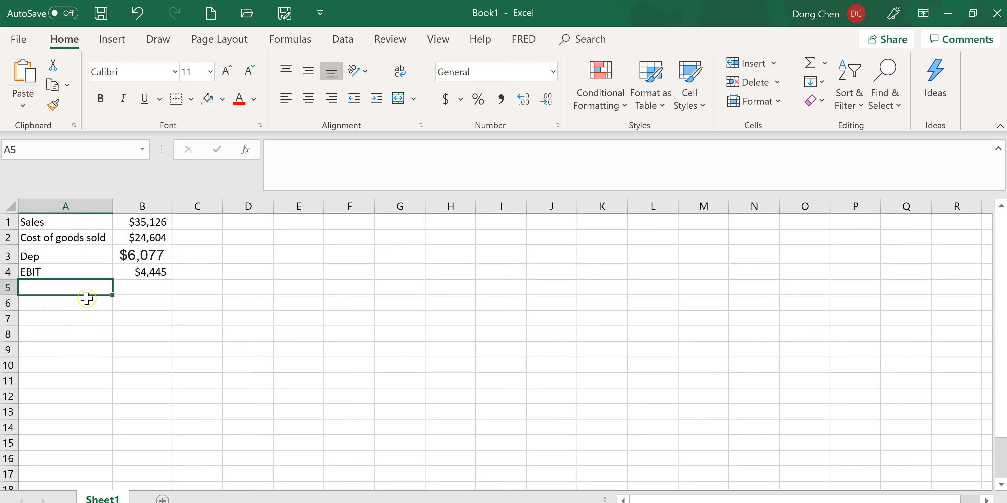
Label A5 as Interest and enter the interest expense of 2,750 in B5
text(Interest)
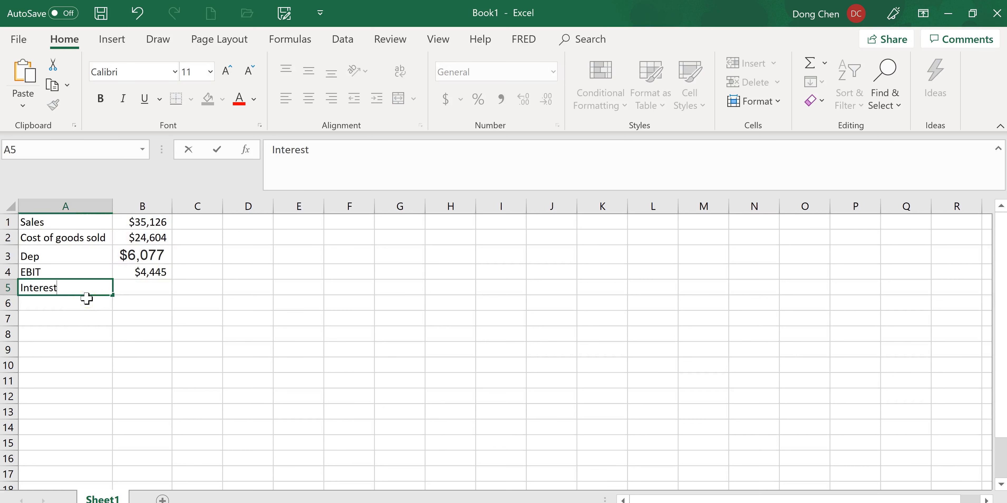
key(Tab)
text(=2,750)
key(Return)
click(478, 336)
click(88, 306)
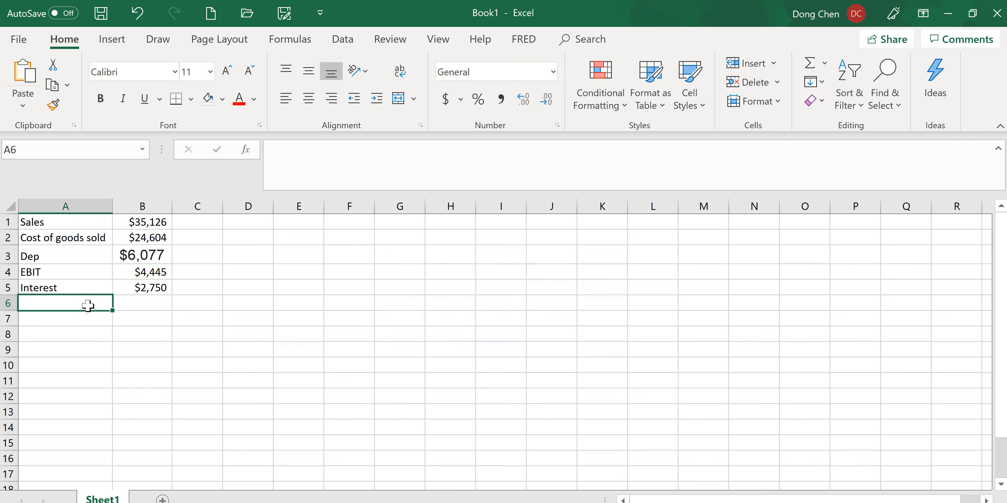
Label A6 as EBT and calculate it in B6 with the formula =B4-B5
text(EBI)
key(BackSpace)
text(T)
key(Tab)
text(=B4-B5)
key(Return)
Label A7 as Taxes and calculate 25% of EBT in B7 with the formula =B6*25%
text(Taxes)
key(Tab)
text(=)
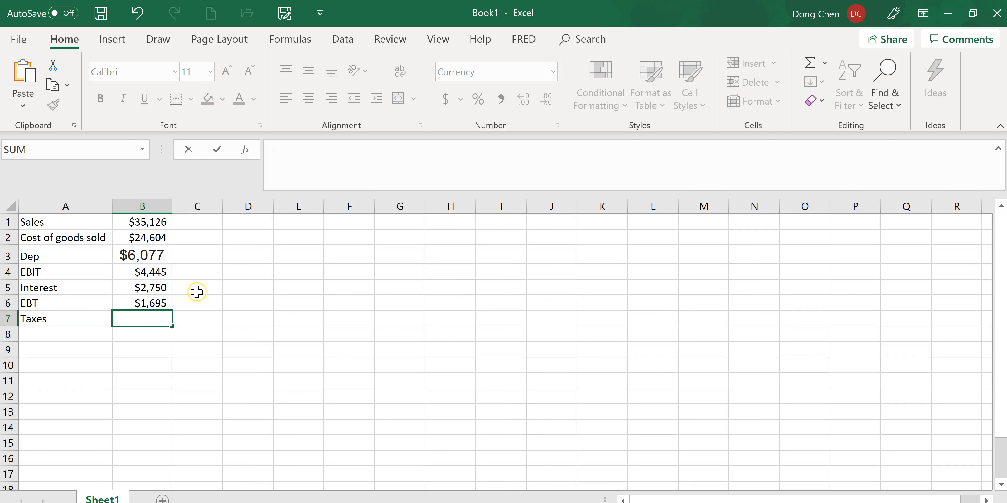
key(Up)
text(()
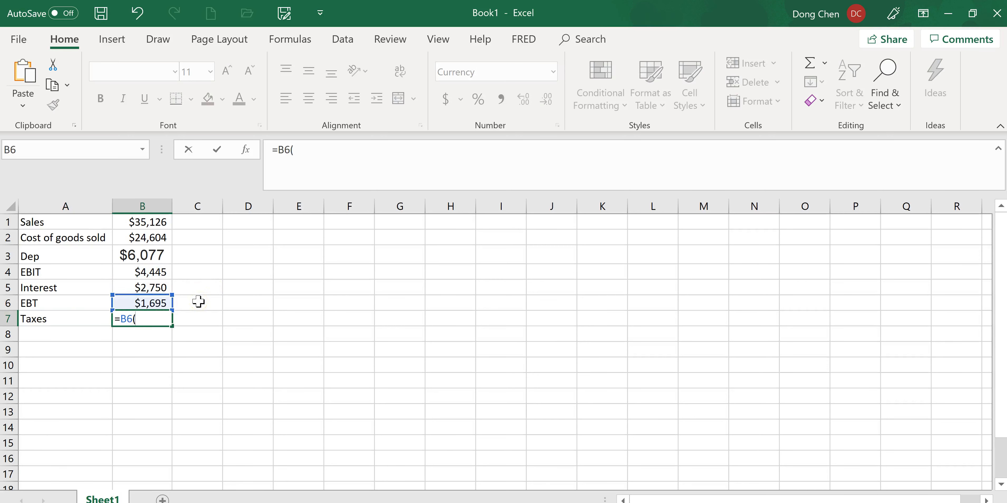
key(BackSpace)
text(*25%)
key(Return)
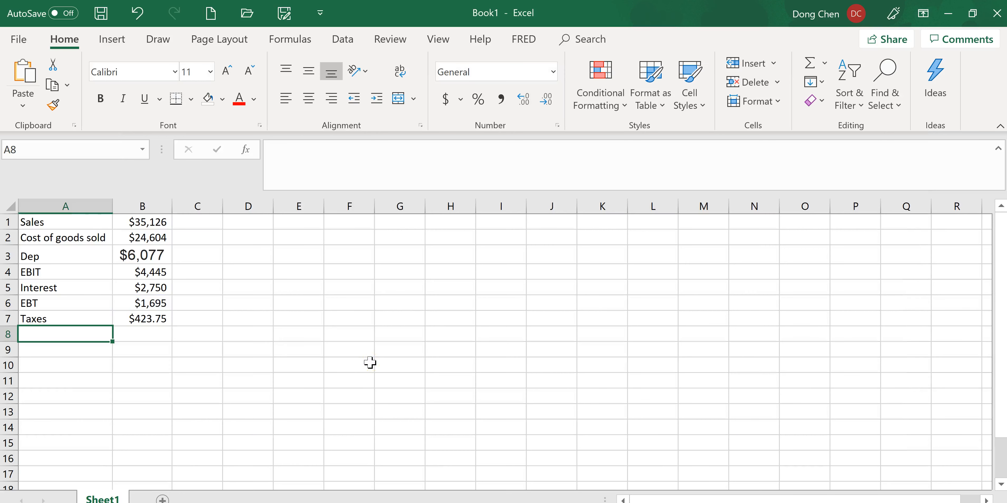
Label A8 as Net Income and calculate it in B8 with the formula =B6-B7
text(Net Income)
key(Tab)
text(=)
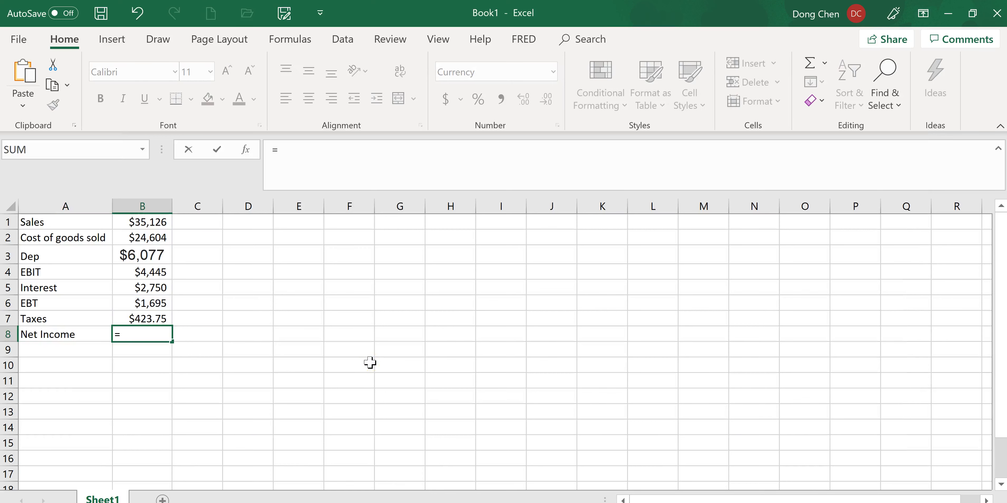
click(140, 304)
text(-)
click(151, 318)
key(Return)
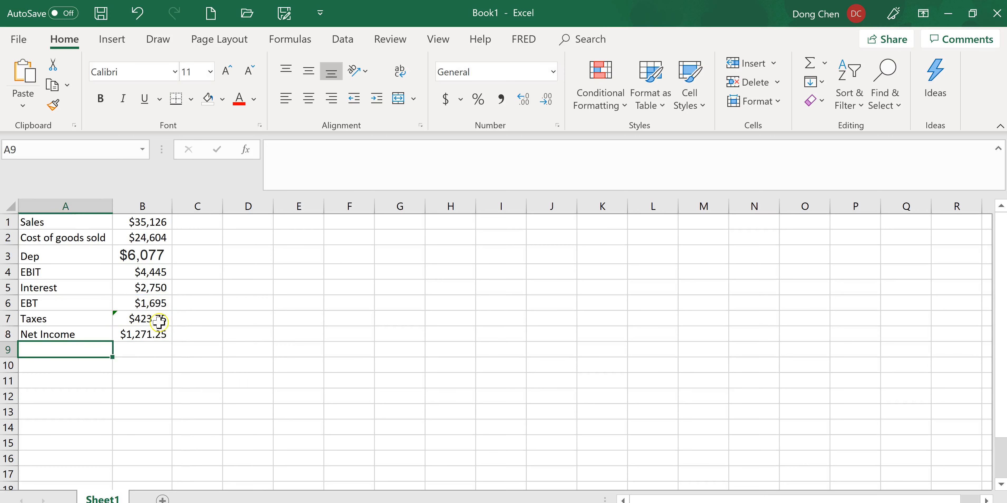
Switch to the HW1 assignment in Chrome and enter 1,271 as the net income answer for part a
click(157, 335)
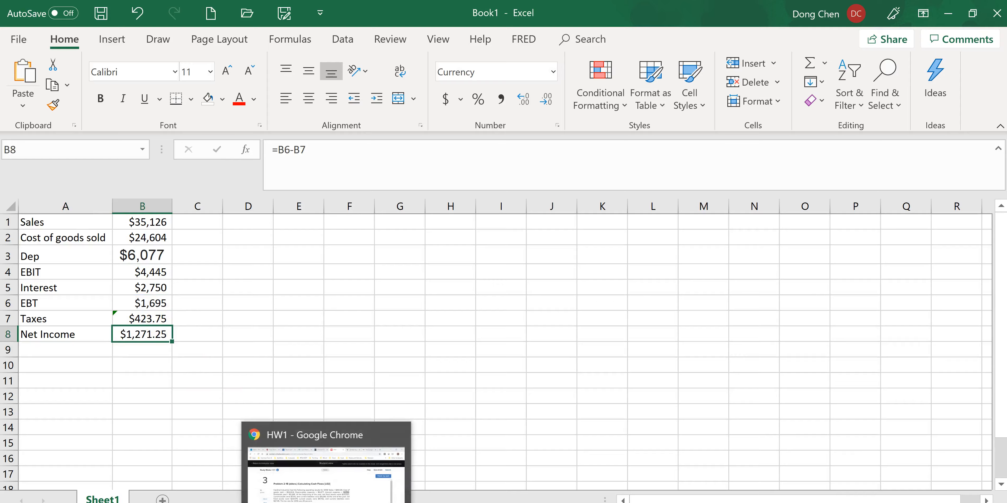
click(324, 465)
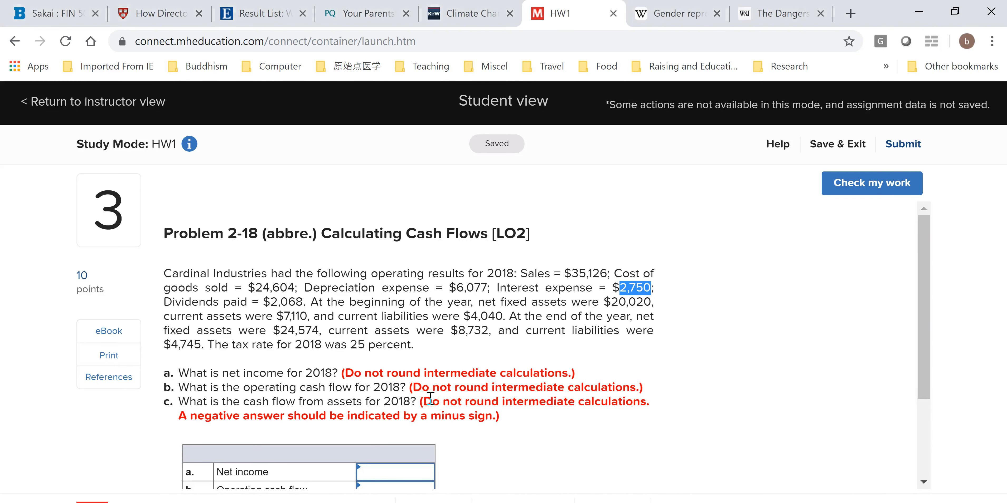
click(420, 472)
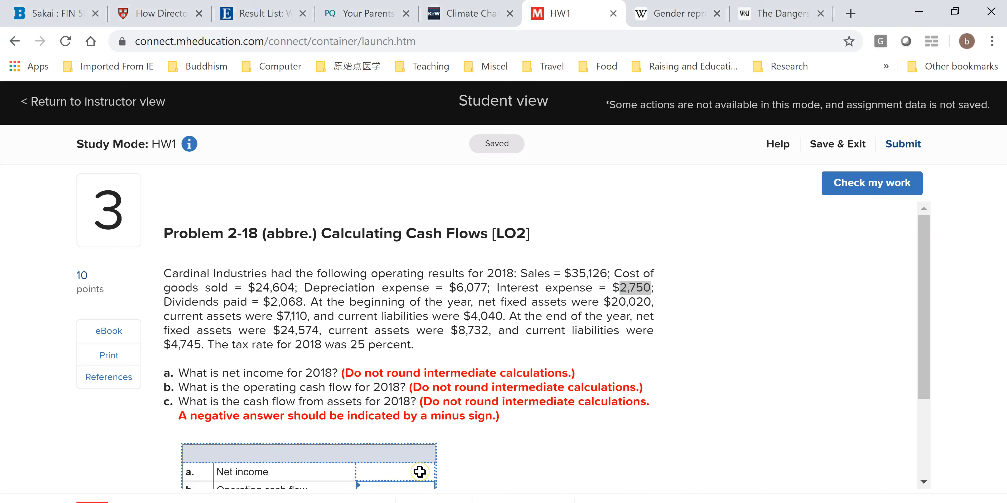
Consult the OCF formula in OneNote, label A10 of the Excel sheet as OCF and calculate it in B10 with =B4+B3-B7
key(alt+Tab)
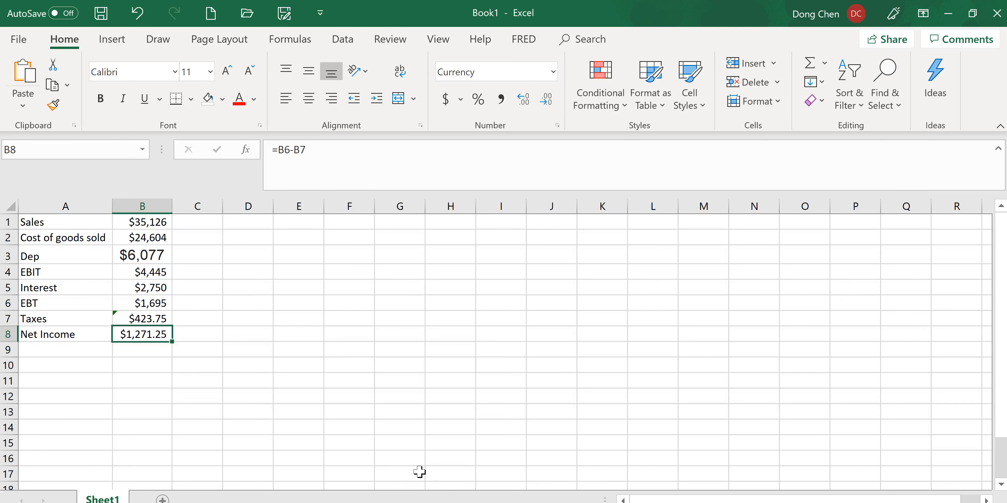
click(69, 366)
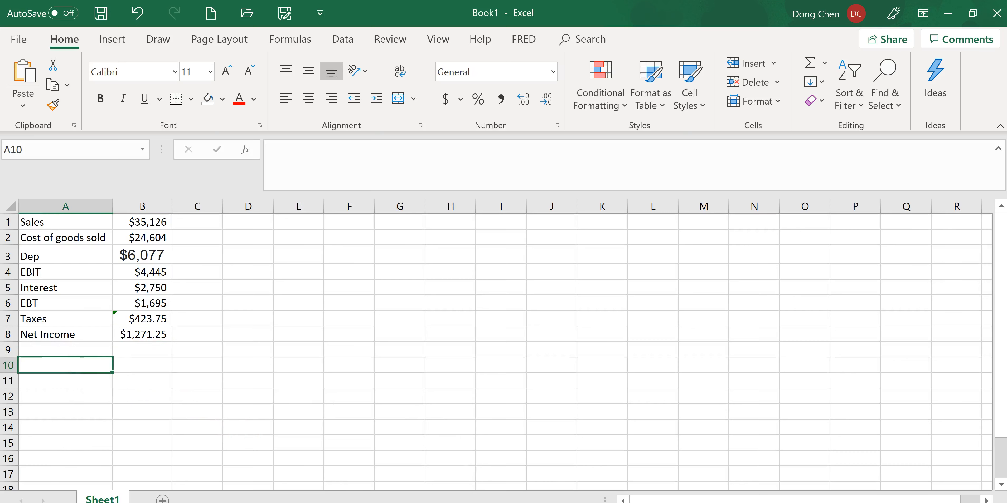
key(alt+Tab)
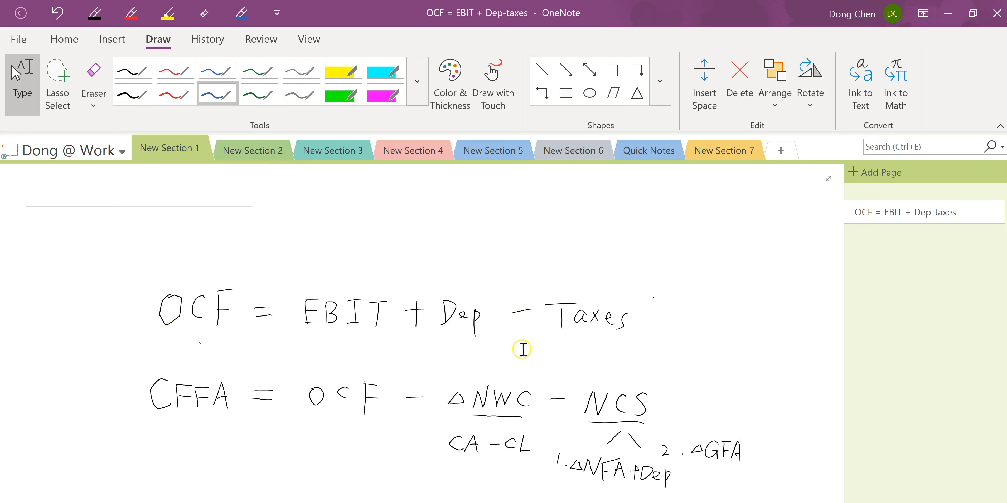
key(alt+Tab)
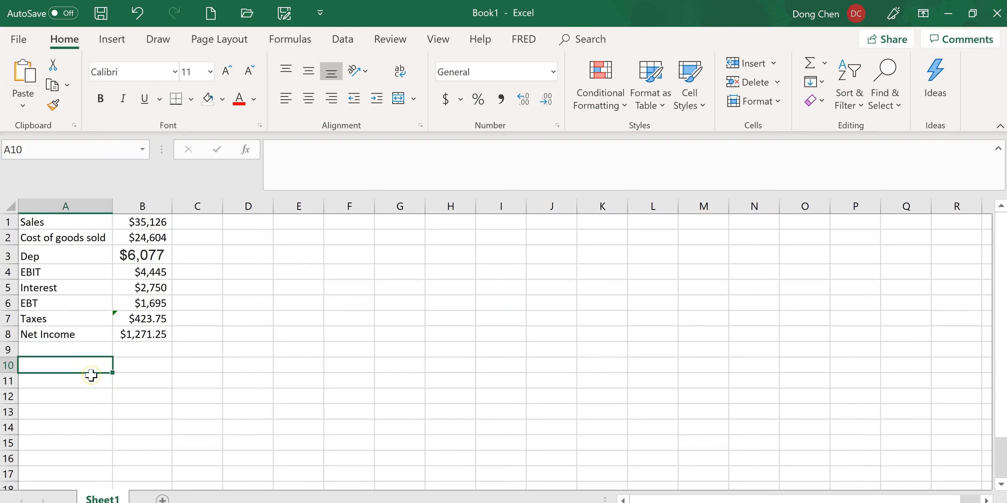
text(OCF)
key(Right)
text(=)
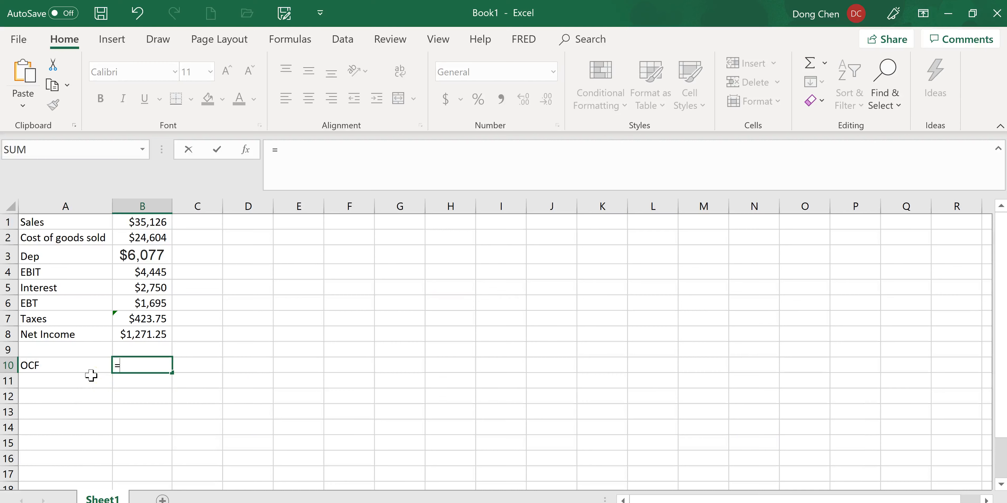
click(150, 272)
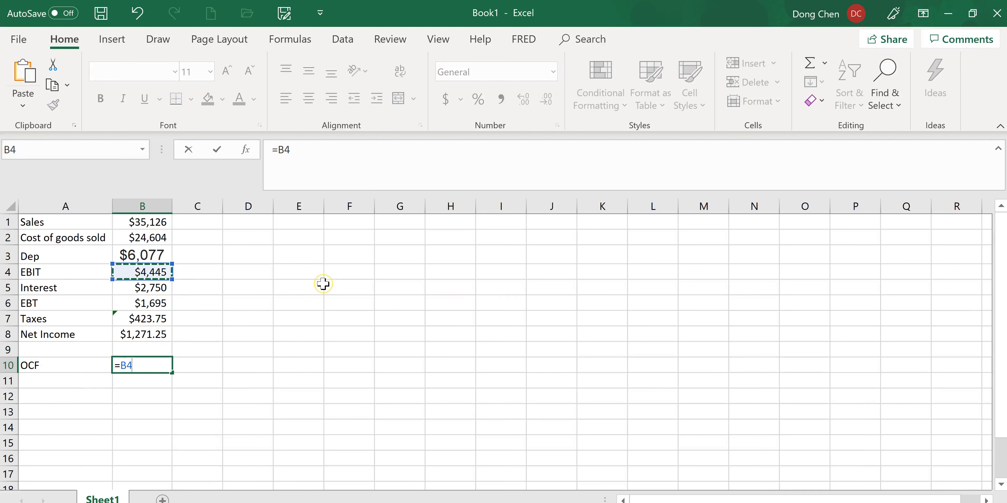
text(+)
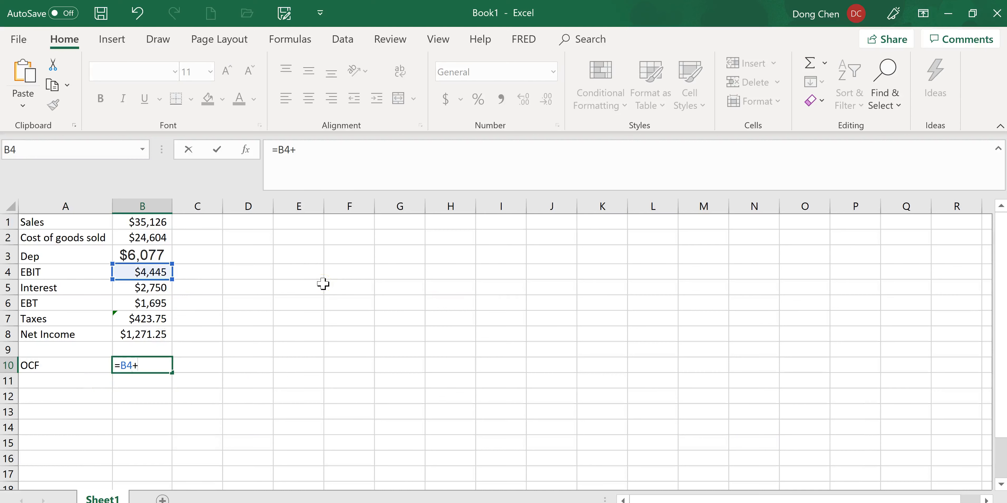
click(129, 256)
text(-)
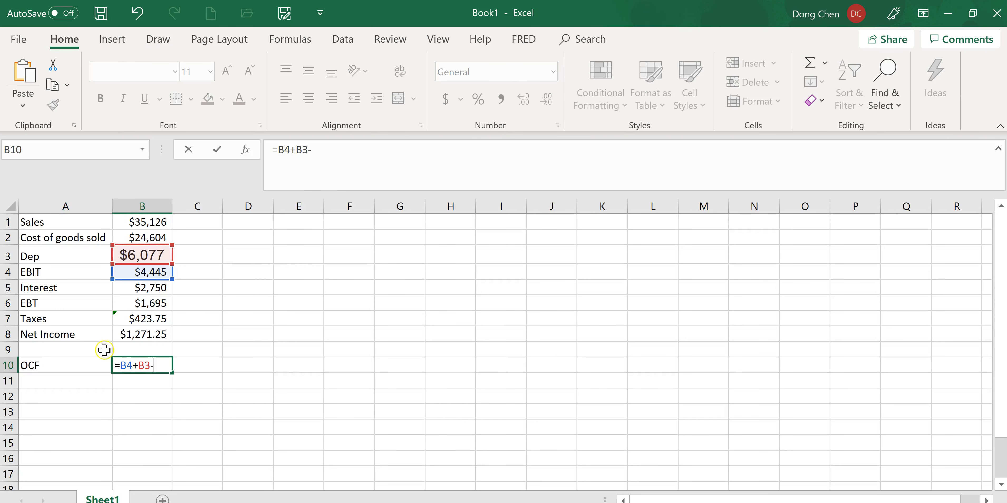
click(148, 318)
key(Return)
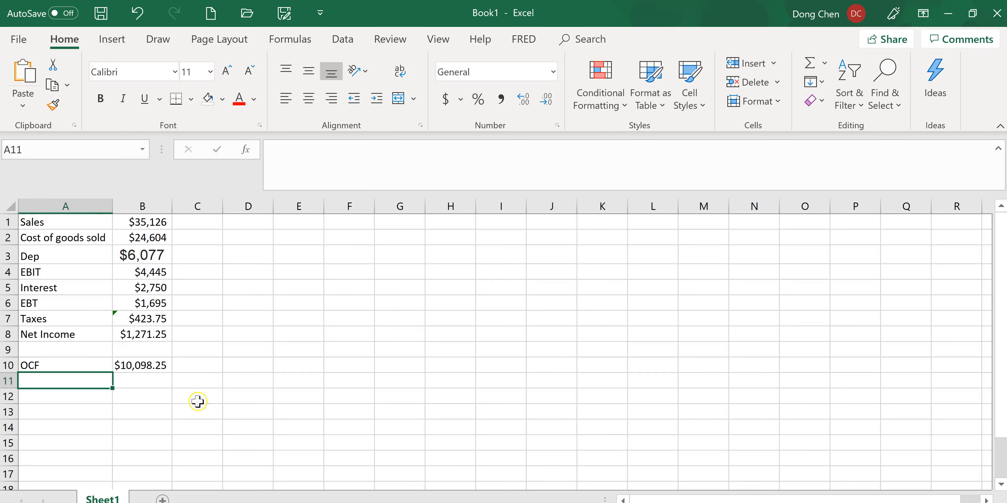
Switch to the HW1 assignment in Chrome and enter 10098 as the operating cash flow answer for part b
click(300, 502)
click(396, 423)
text(10098)
key(Return)
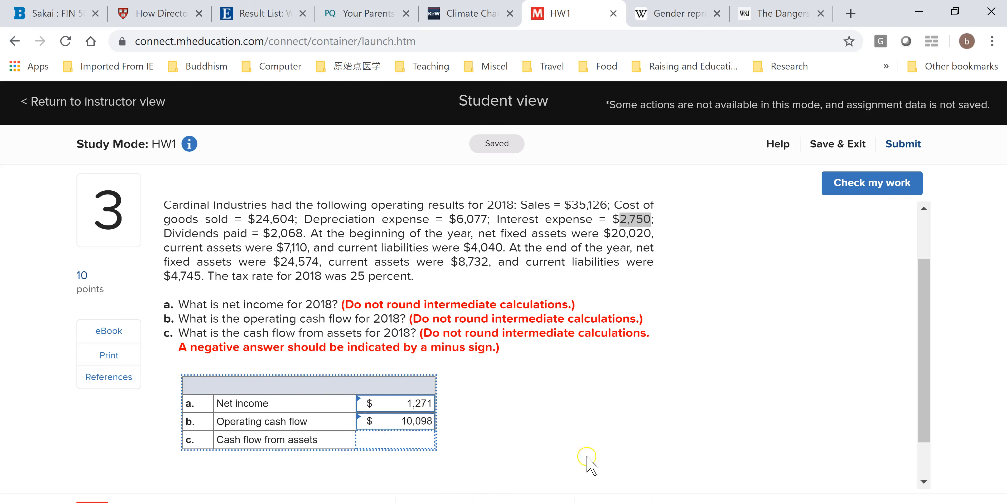
Consult the CFFA formula in OneNote and calculate NWC (this year) in B12 of the Excel sheet as =8,732-4,745 using the problem's year-end figures
click(453, 502)
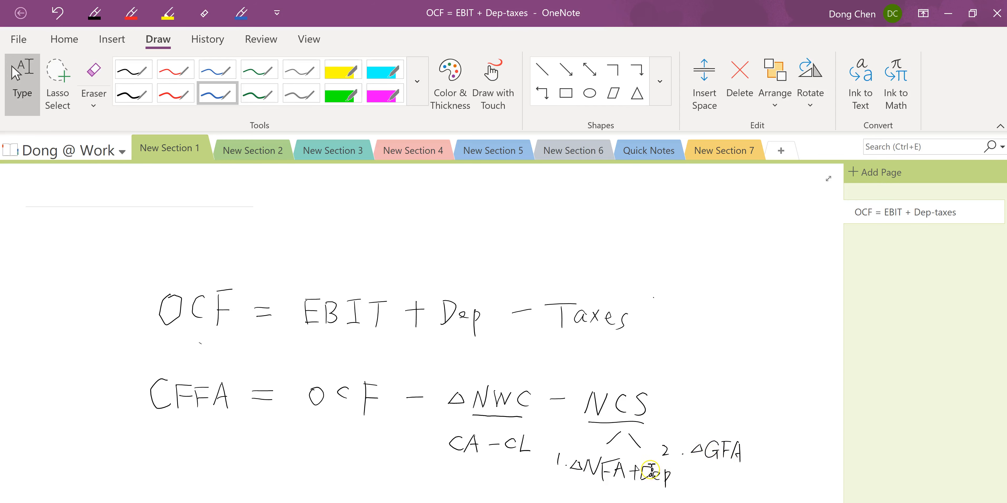
key(alt+Tab)
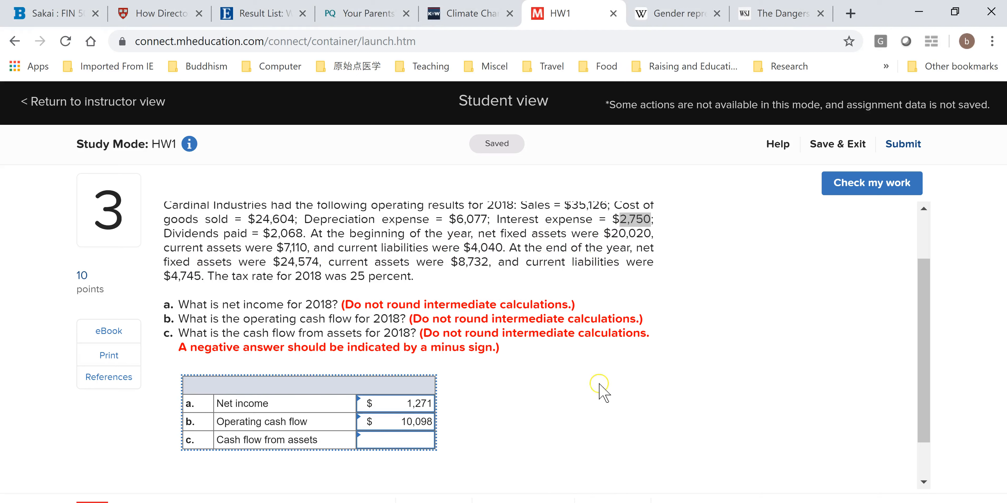
drag(171, 276, 203, 271)
key(ctrl+c)
key(alt+Tab)
text(-)
key(ctrl+v)
key(Return)
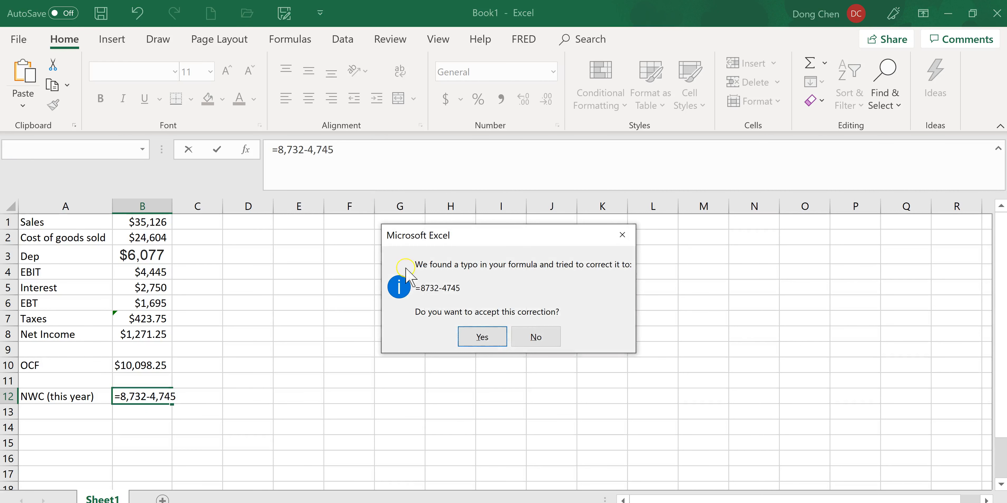
Label A13 as NWC (last year) and calculate it in B13 as =7,110-4,040 using the beginning-of-year figures from the HW1 problem in Chrome
key(alt+Tab)
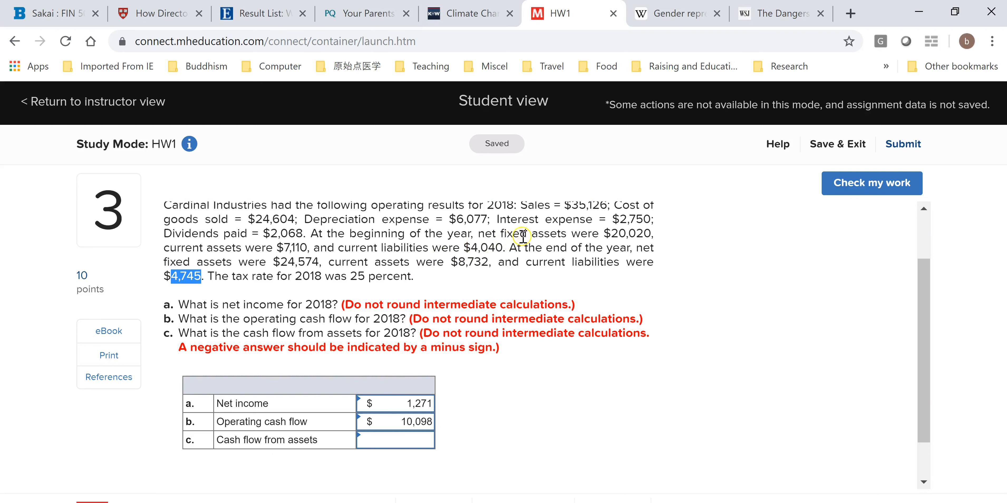
drag(924, 344, 926, 326)
key(alt+Tab)
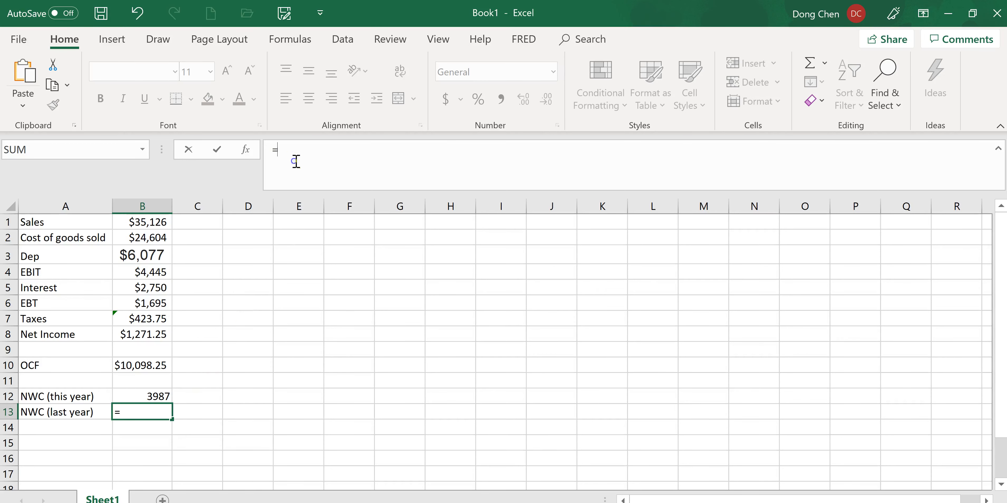
text(7,1100)
key(BackSpace)
key(alt+Tab)
click(430, 154)
key(alt+Tab)
text(-4,040)
key(Return)
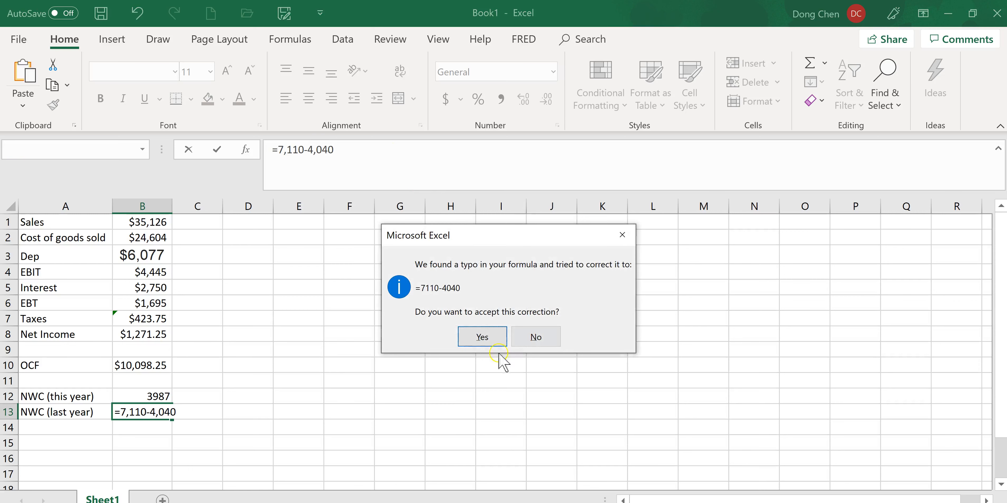
click(492, 337)
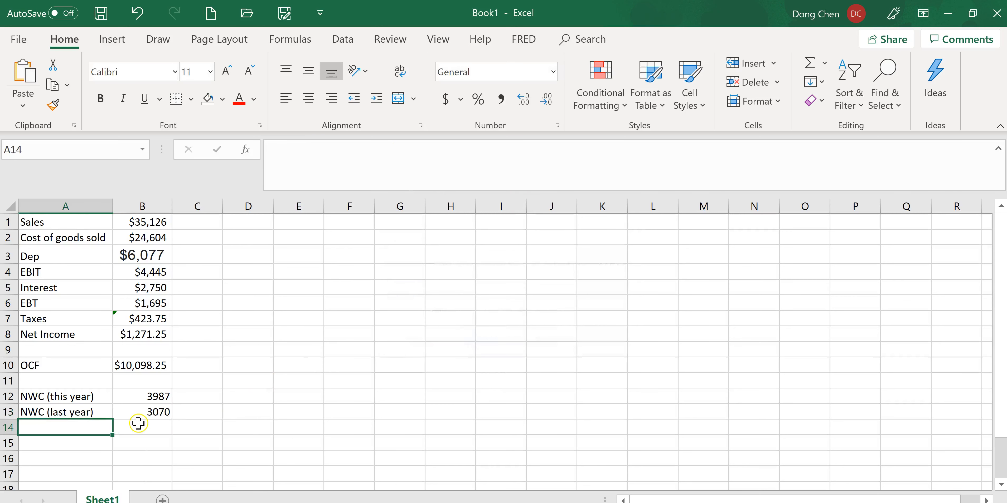
Label A14 as Change in NWC and calculate it in B14 by subtracting last year's NWC in B13 from this year's in B12
text(Chang)
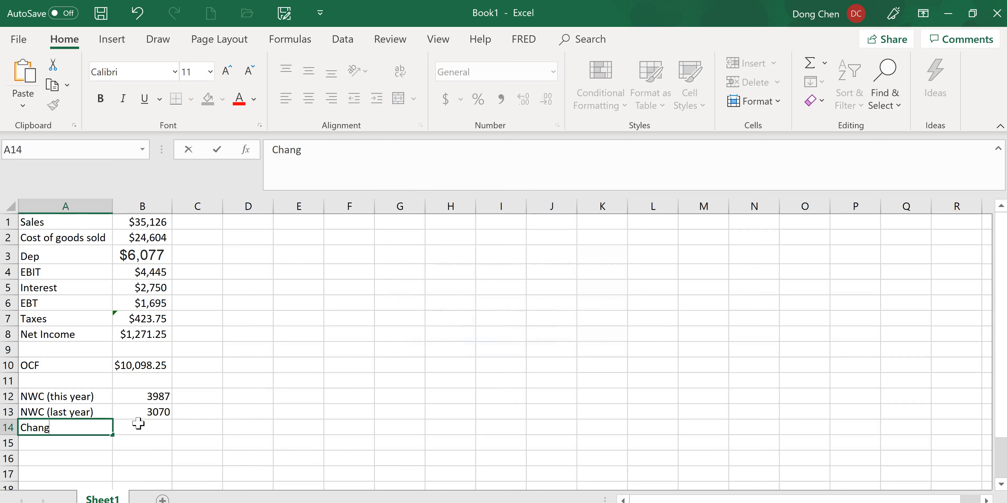
text(e in NWC)
click(139, 426)
text(=)
click(152, 397)
text(-)
Label A16 as NCS and build =24,574-20,020 in B16 from the ending and beginning net fixed assets in Chrome's HW1 problem
key(alt+Tab)
drag(280, 292, 318, 293)
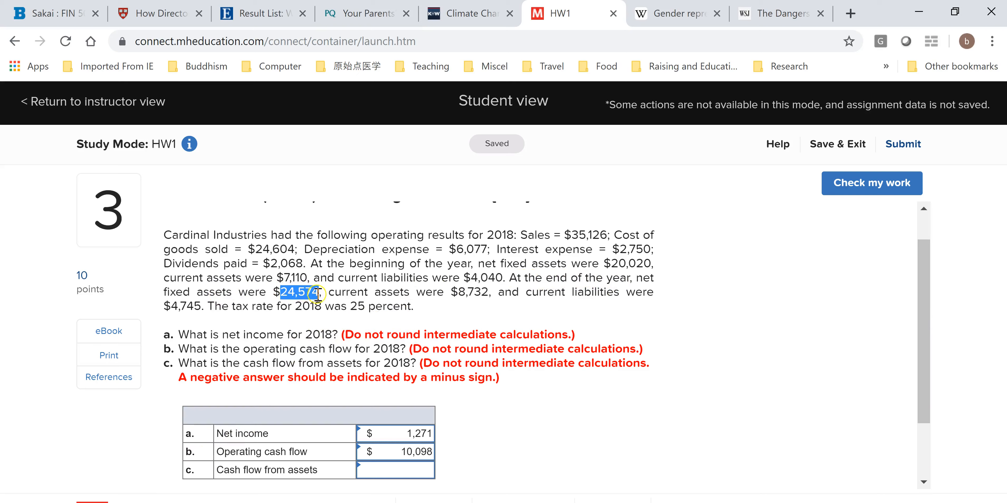
key(alt+Tab)
key(ctrl+v)
text(-)
key(alt+Tab)
drag(611, 265, 652, 264)
key(ctrl+c)
key(alt+Tab)
key(ctrl+v)
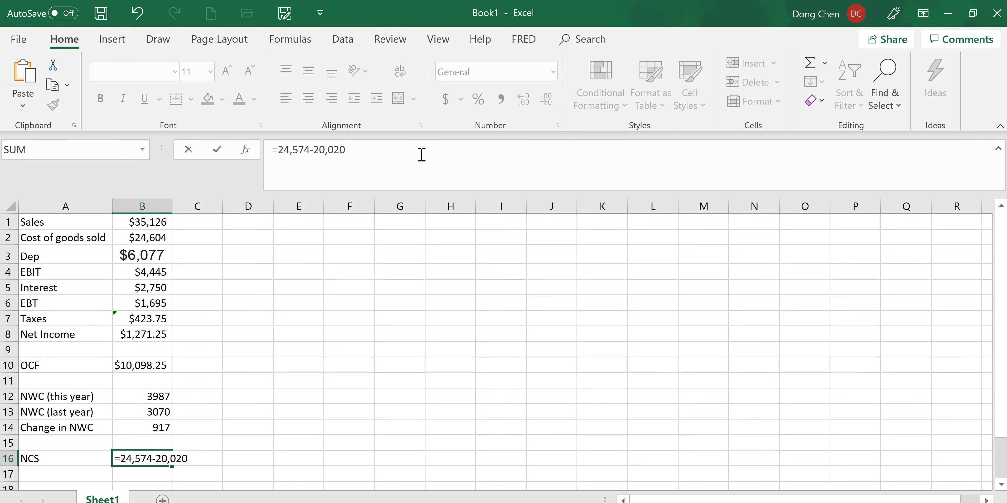
Add the depreciation in B3 to the NCS formula and accept Excel's correction of the number format
text(+)
click(141, 255)
key(Return)
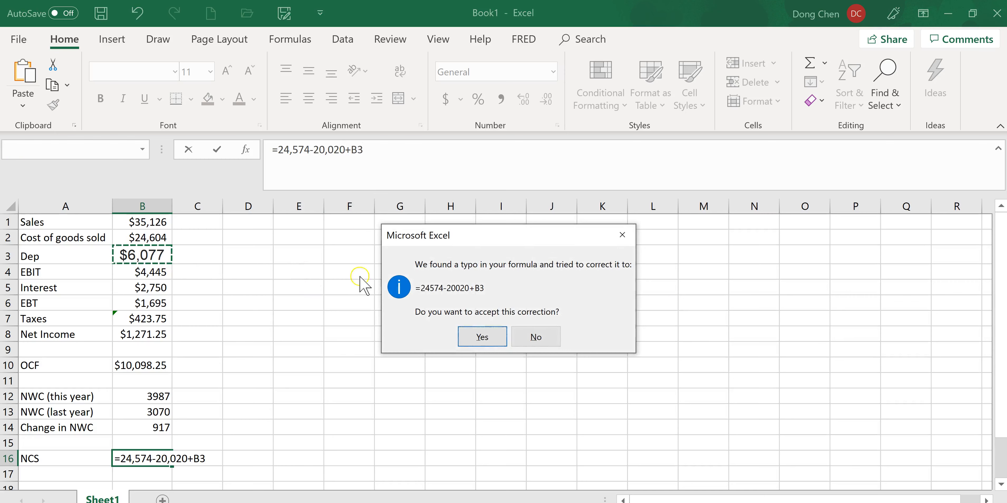
click(485, 340)
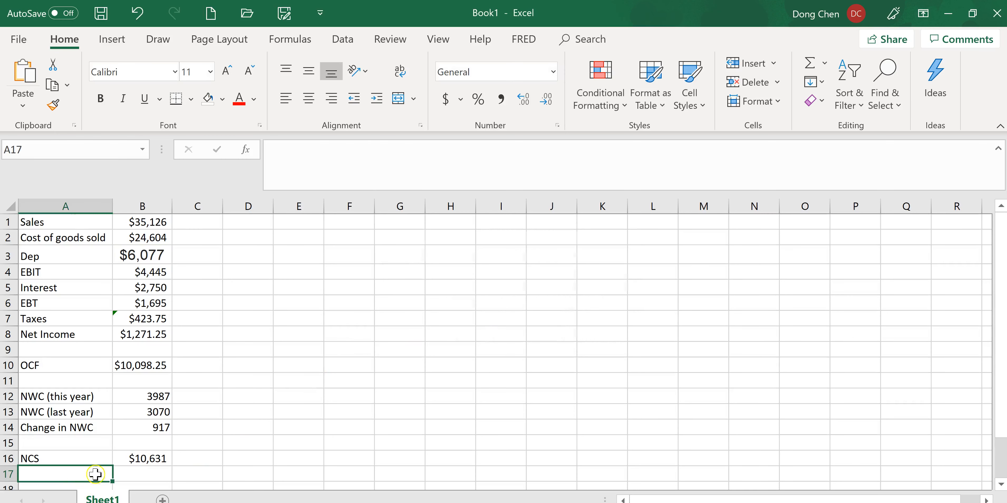
Label A17 as CFFA and calculate it in B17 as OCF minus change in NWC minus NCS with =B10-B14-B16
text(CFFA)
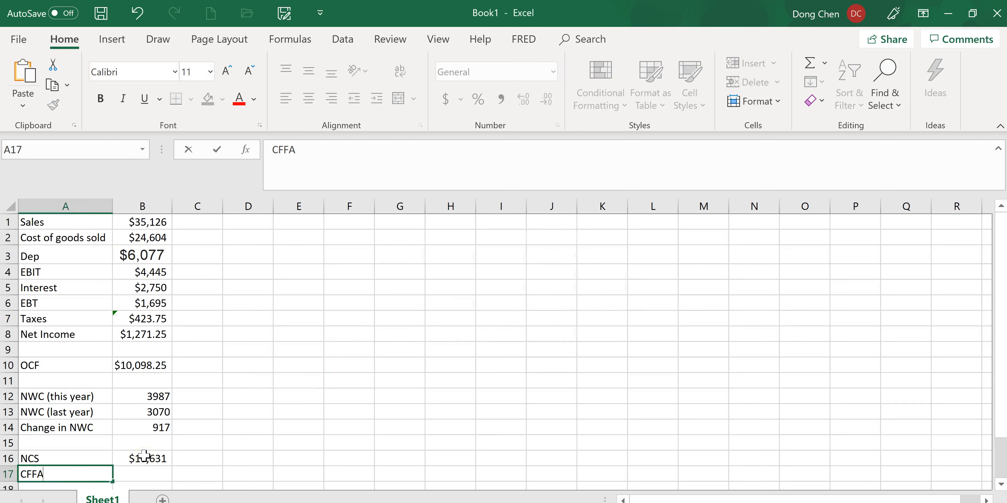
key(Tab)
text(=)
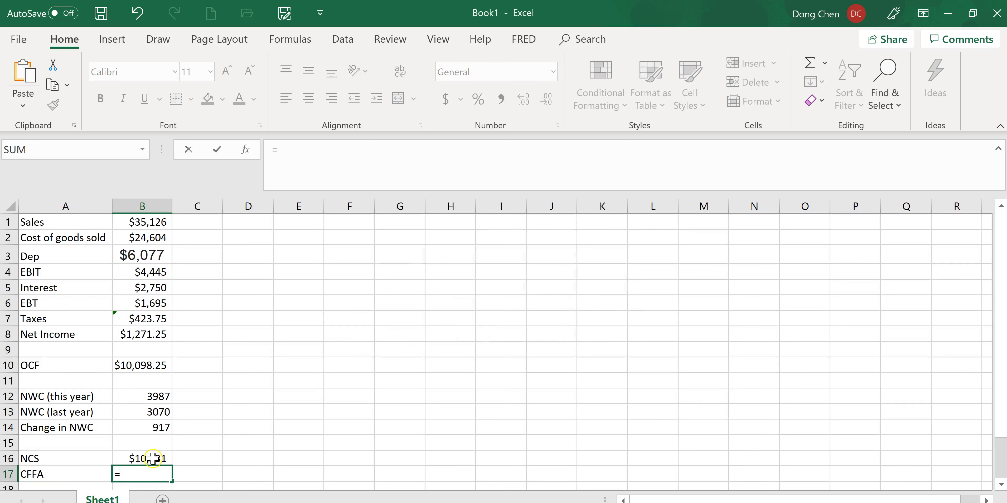
click(155, 374)
text(-)
click(162, 428)
text(-)
click(156, 459)
key(Return)
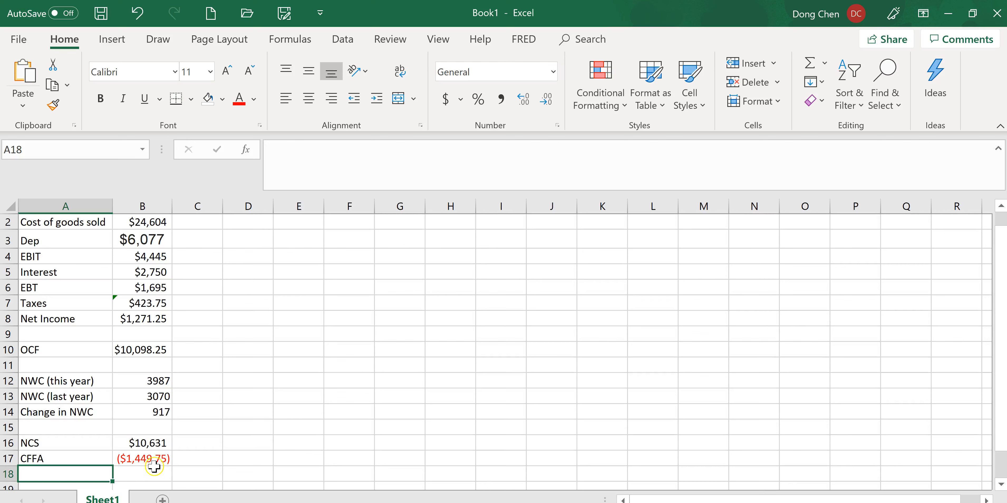
Switch to the HW1 assignment in Chrome and open the cash flow from assets answer for part c
key(alt+Tab)
click(393, 470)
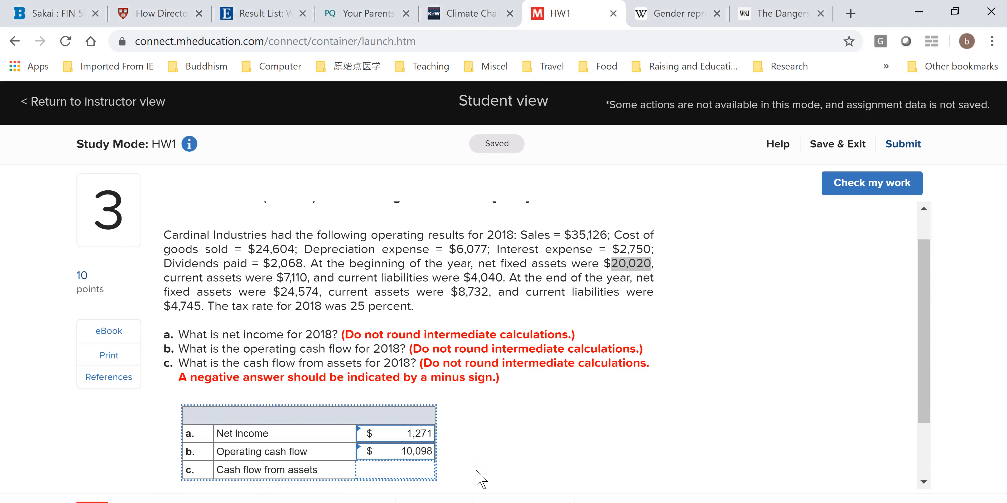